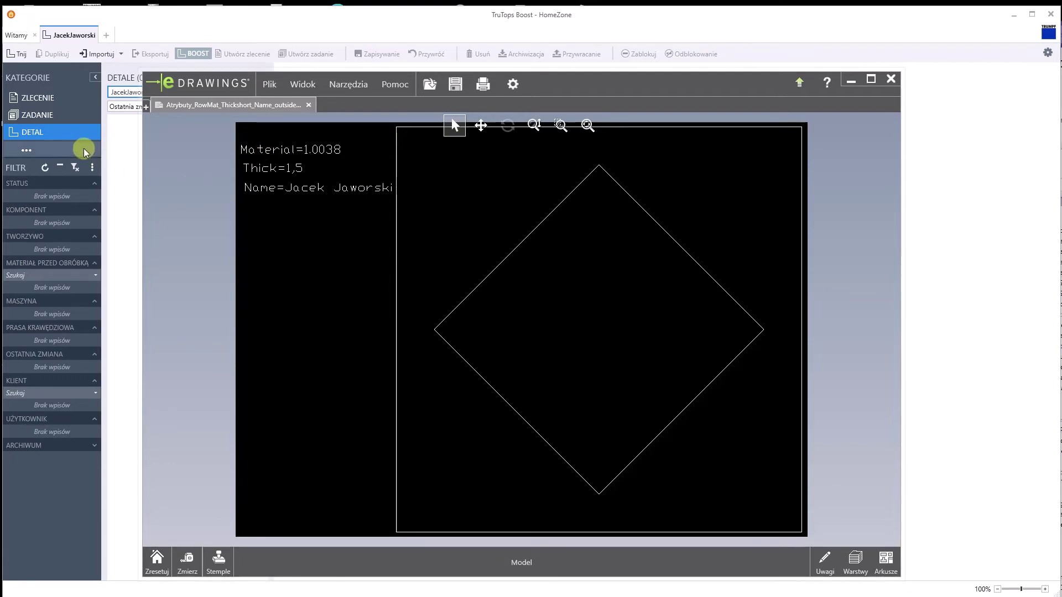
In TruTops Boost HomeZone, create a new part designated Detal999 and open its design for editing
{"action": "left_click", "coordinate": [120, 156]}
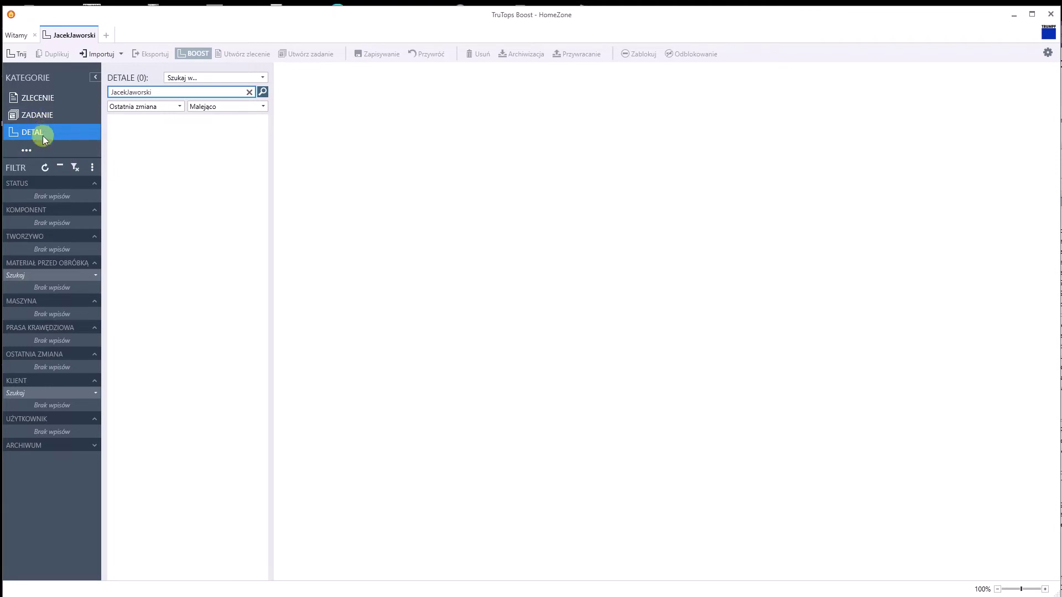
{"action": "left_click", "coordinate": [19, 56]}
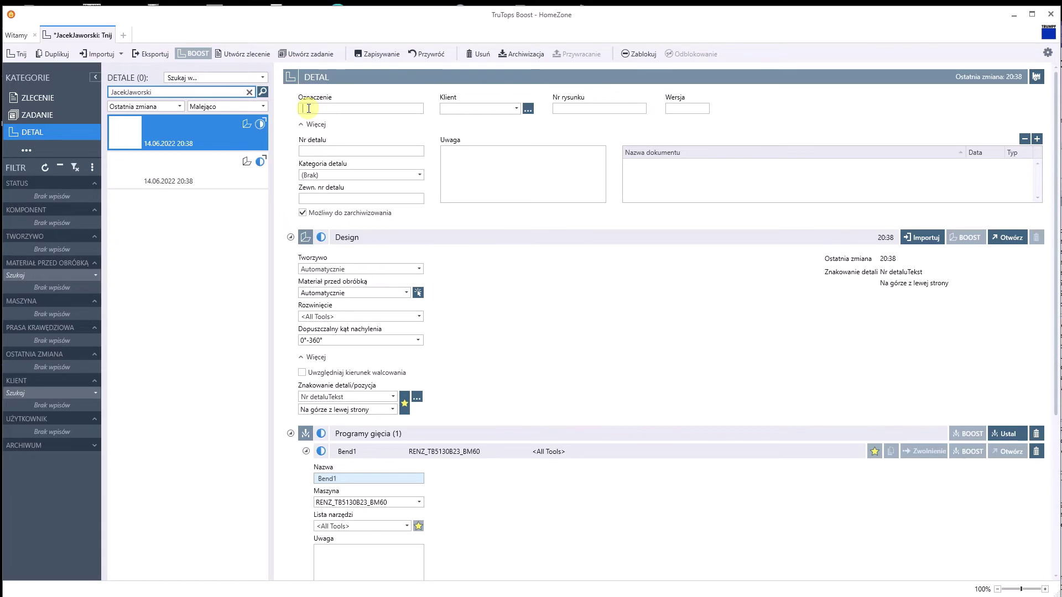
{"action": "type", "text": "Detal999"}
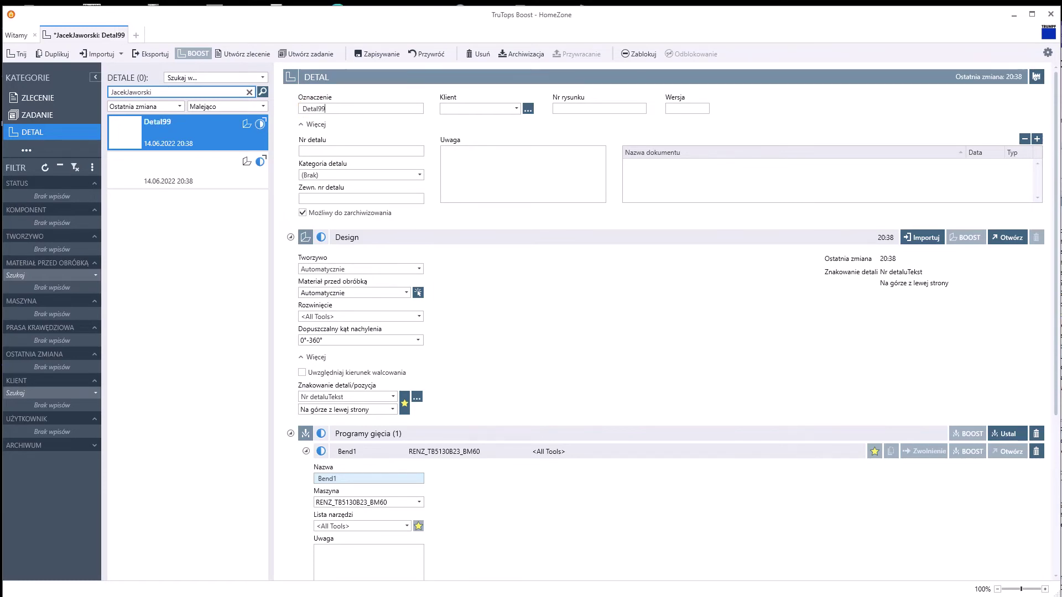
{"action": "left_click", "coordinate": [1001, 238]}
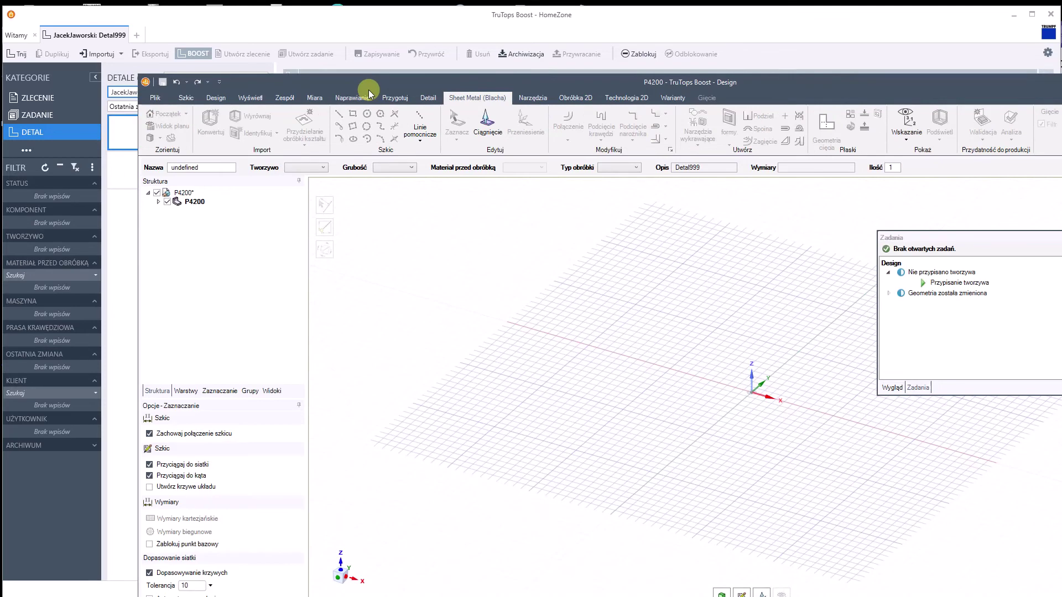
{"action": "mouse_move", "coordinate": [369, 87]}
{"action": "left_mouse_down"}
{"action": "mouse_move", "coordinate": [284, 38]}
{"action": "mouse_move", "coordinate": [238, 30]}
{"action": "left_mouse_up"}
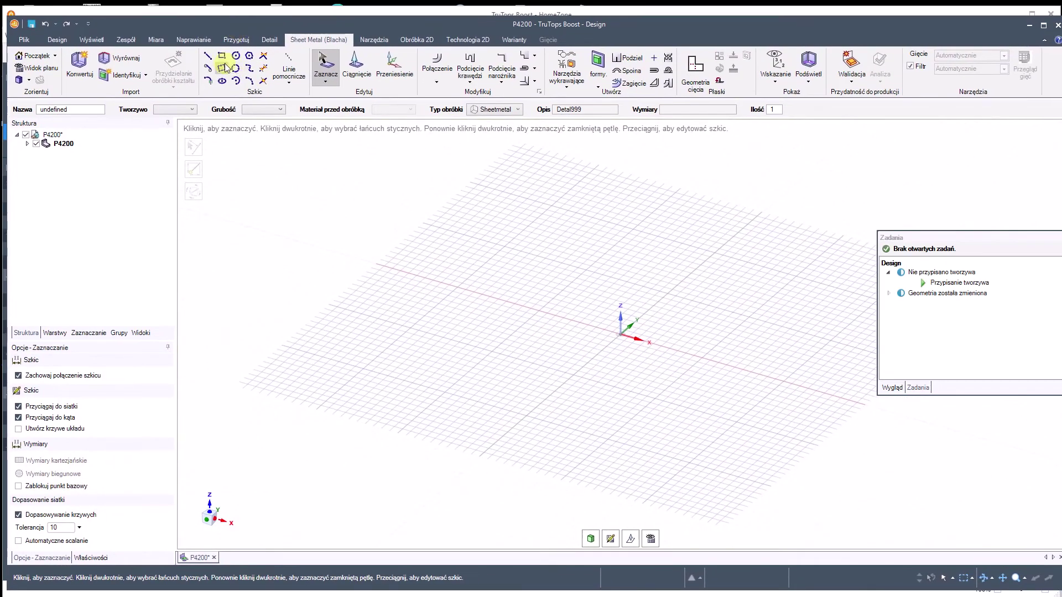
In the Design options, add the keyword "Grub;" to the sheet thickness terms for automatic recognition of additional drawing data
{"action": "left_click", "coordinate": [25, 42]}
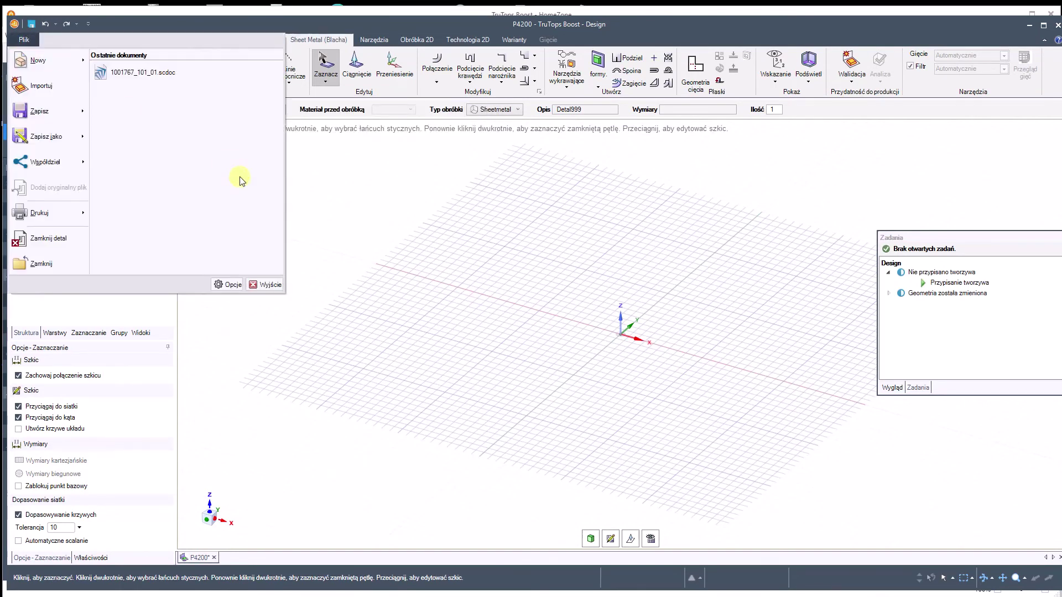
{"action": "left_click", "coordinate": [232, 285]}
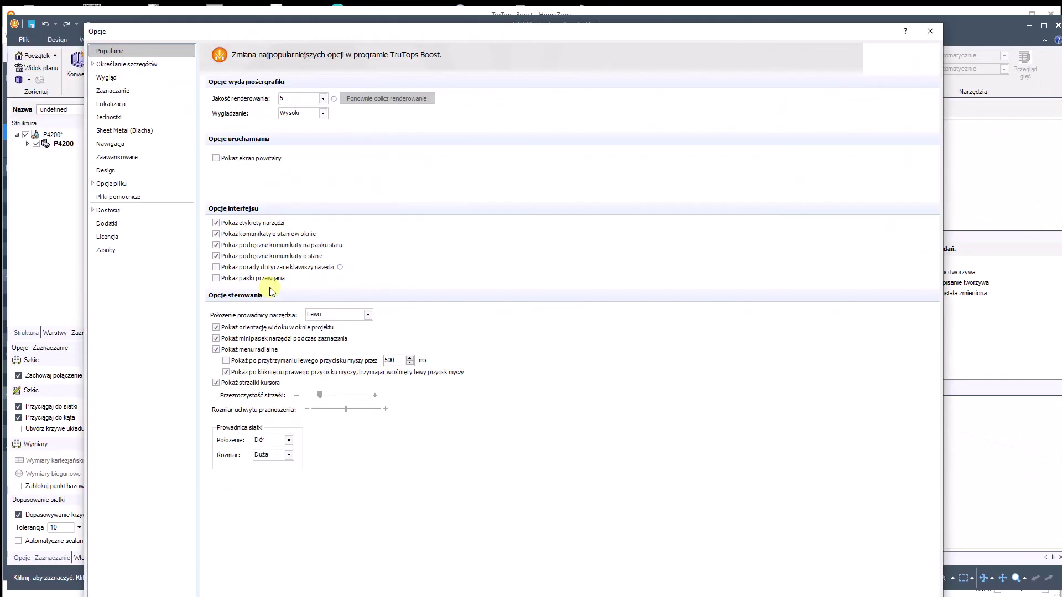
{"action": "left_click", "coordinate": [110, 173]}
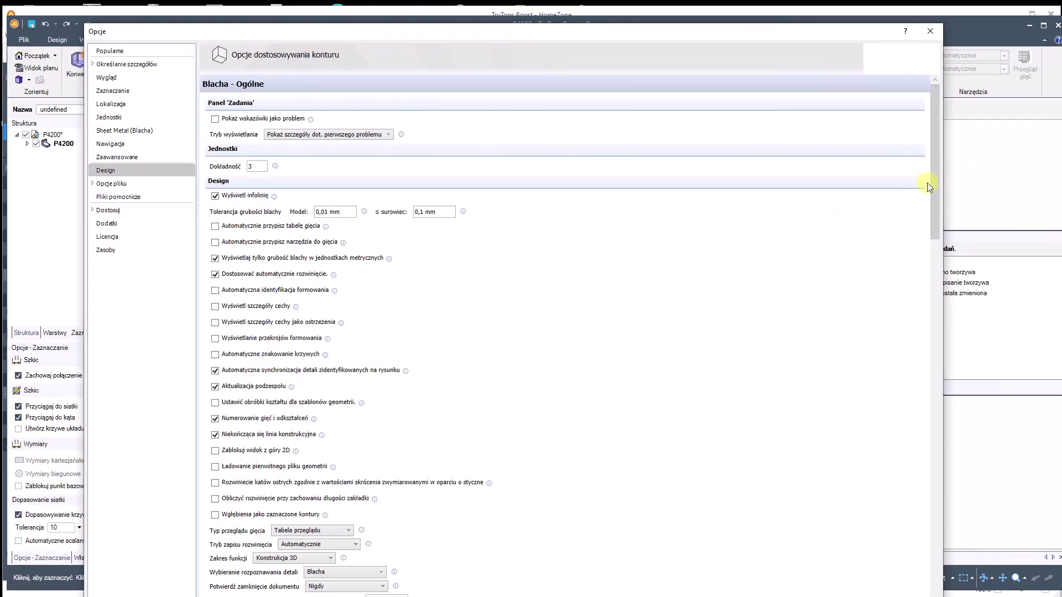
{"action": "left_click_drag", "start_coordinate": [934, 183], "coordinate": [943, 296]}
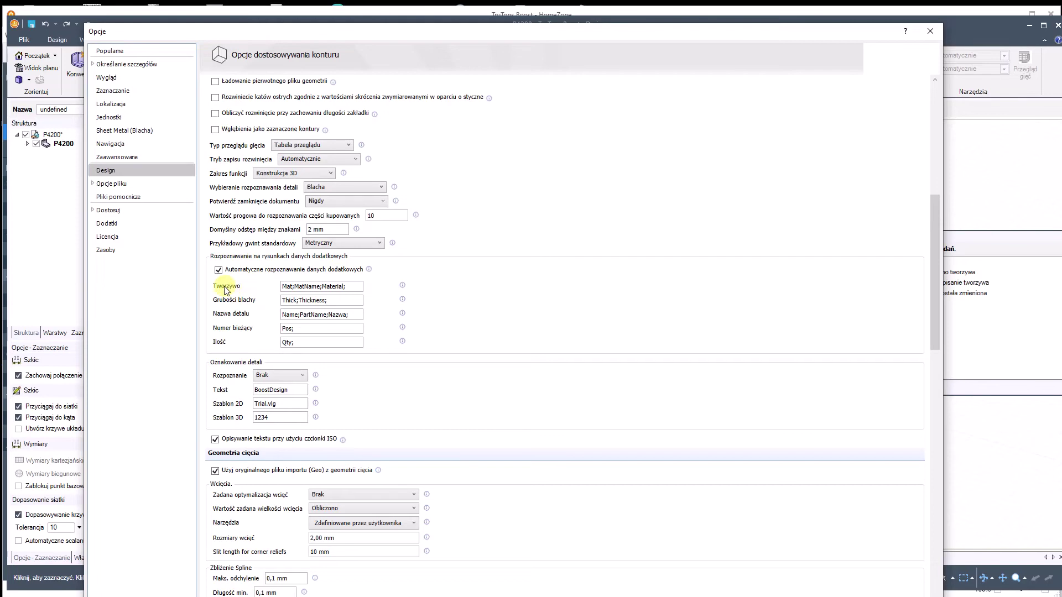
{"action": "left_click_drag", "start_coordinate": [498, 596], "coordinate": [476, 553]}
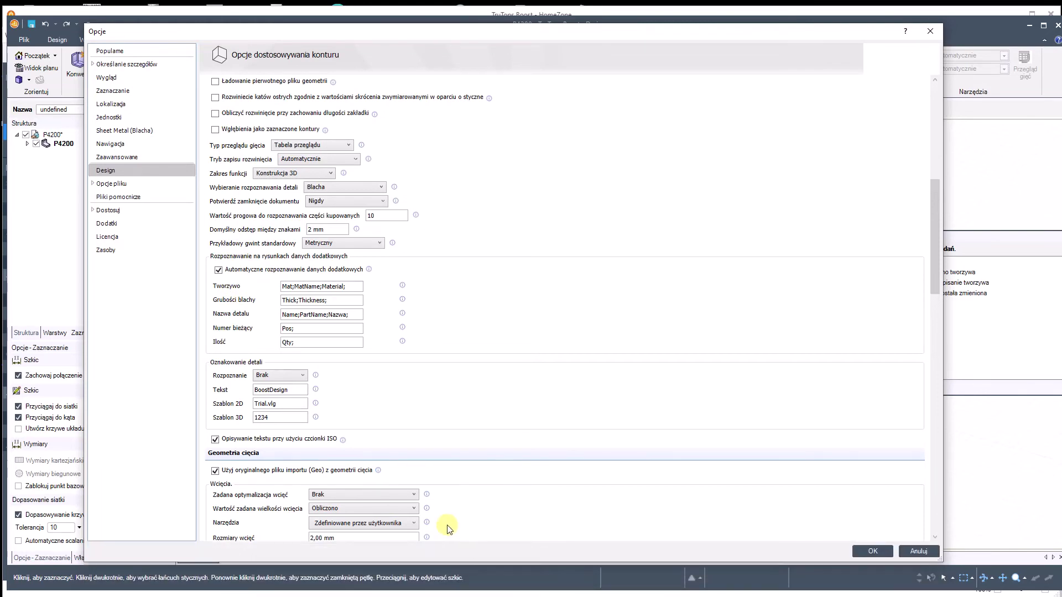
{"action": "double_click", "coordinate": [292, 287]}
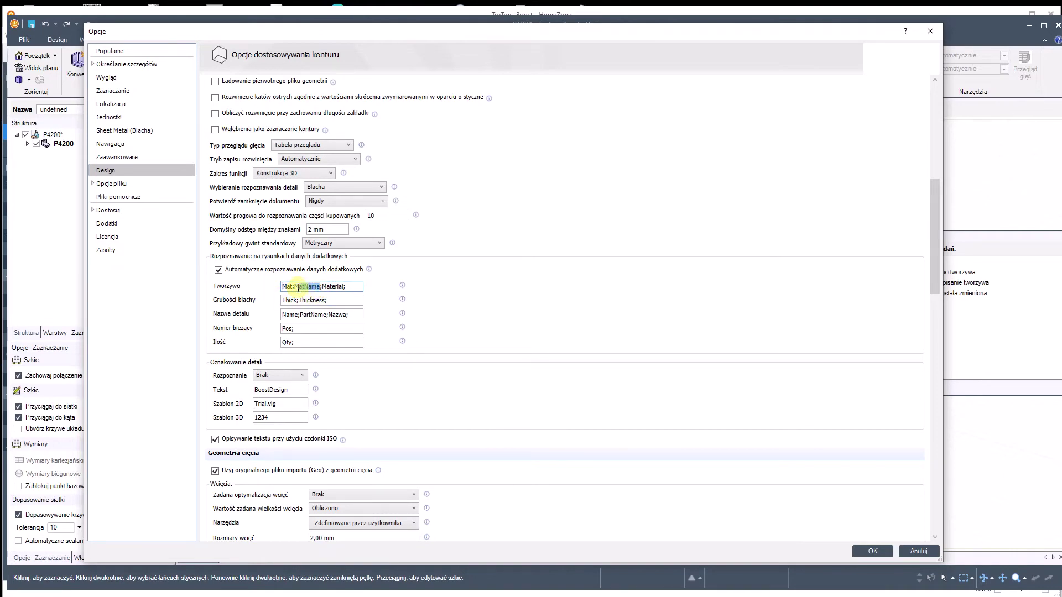
{"action": "double_click", "coordinate": [301, 286]}
{"action": "left_click", "coordinate": [346, 287]}
{"action": "double_click", "coordinate": [329, 303]}
{"action": "key", "text": "End"}
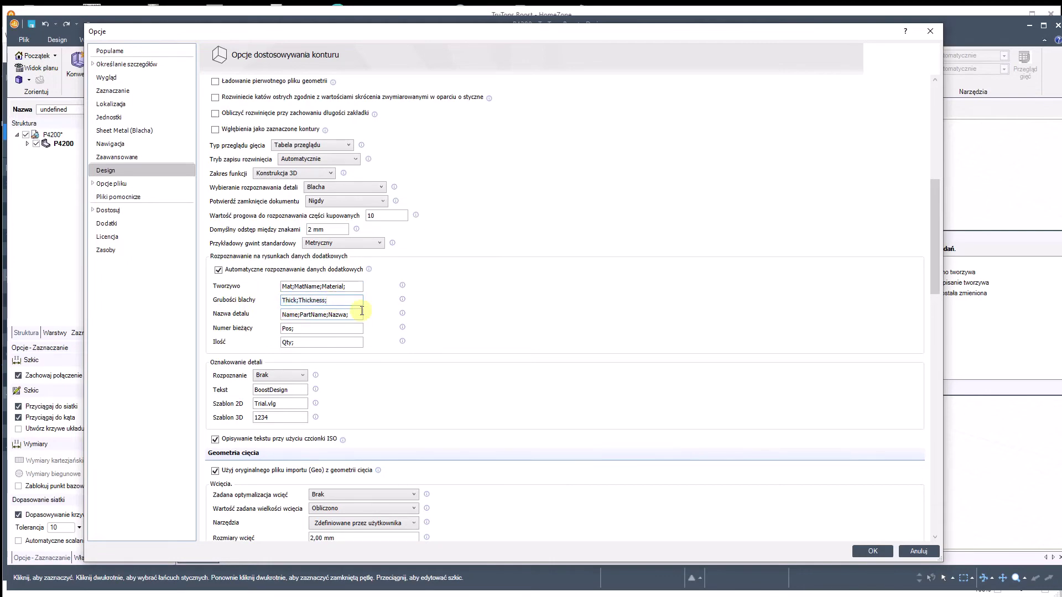
{"action": "type", "text": "Grub;"}
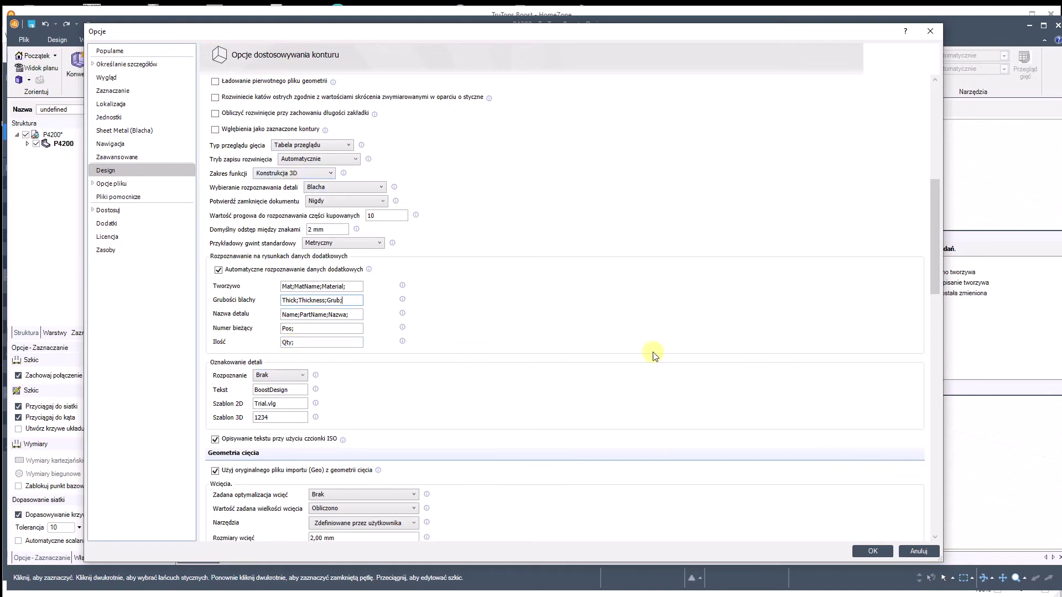
{"action": "left_click", "coordinate": [862, 553]}
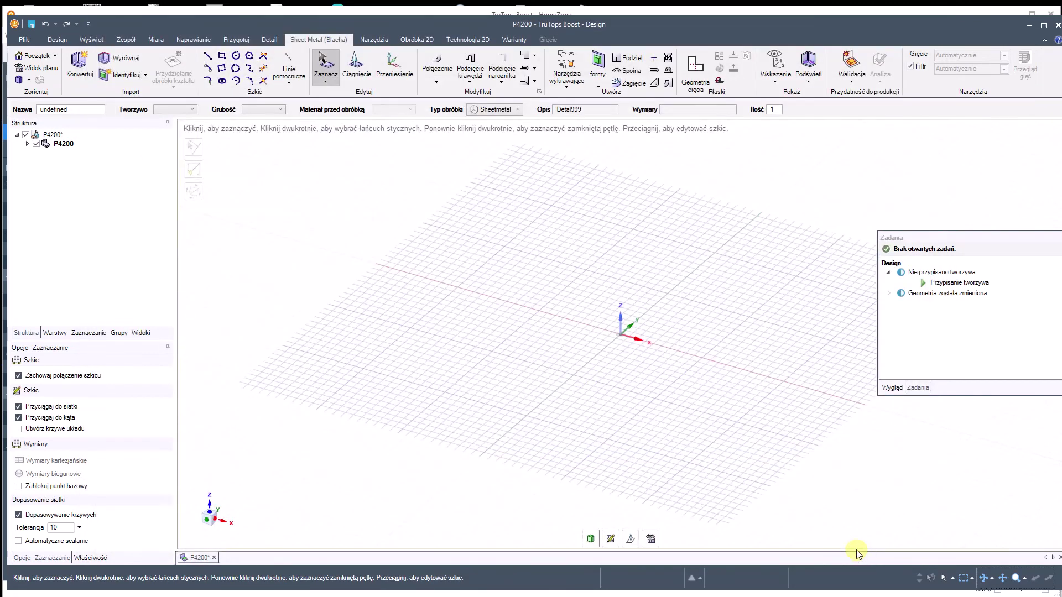
Import Atrybuty_RowMat_Thickshort_Name_outside.DXF from E:\Trumpf, keeping the default import settings
{"action": "left_click", "coordinate": [23, 41]}
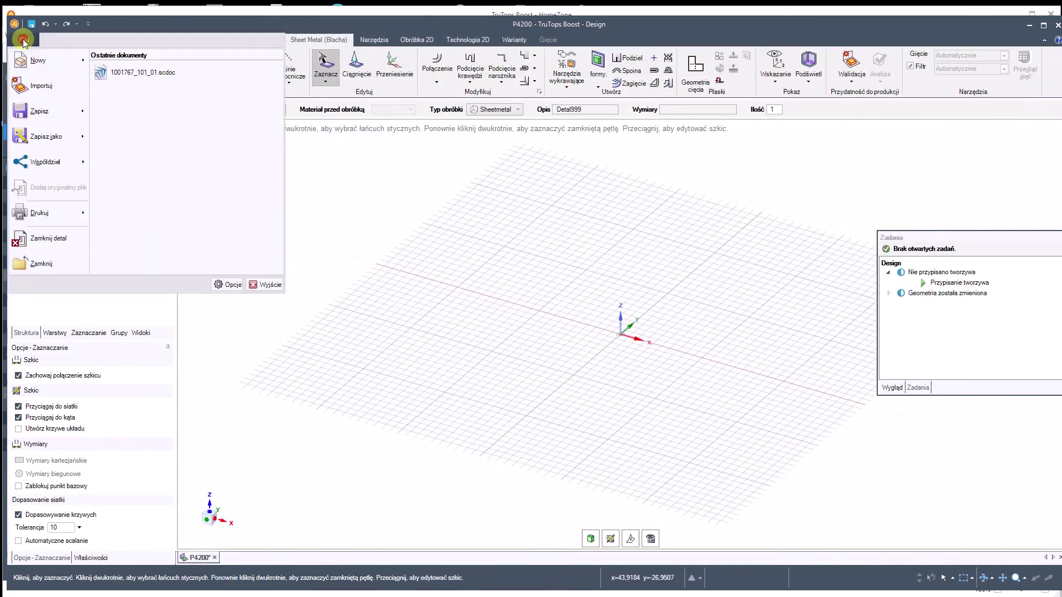
{"action": "left_click", "coordinate": [43, 83]}
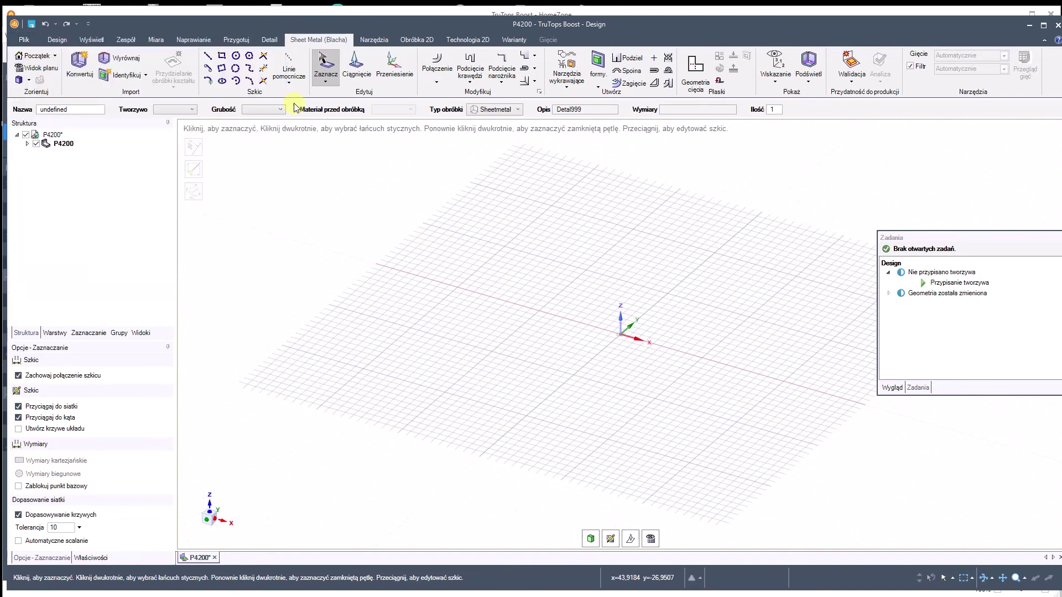
{"action": "left_click", "coordinate": [356, 45]}
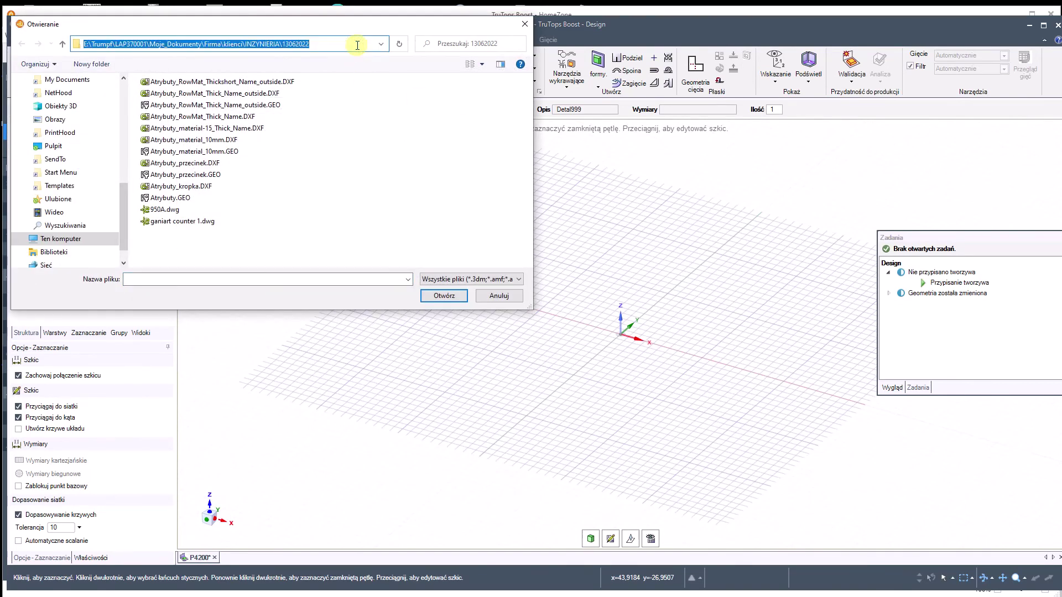
{"action": "type", "text": "E:\\Trumpf\\"}
{"action": "key", "text": "Return"}
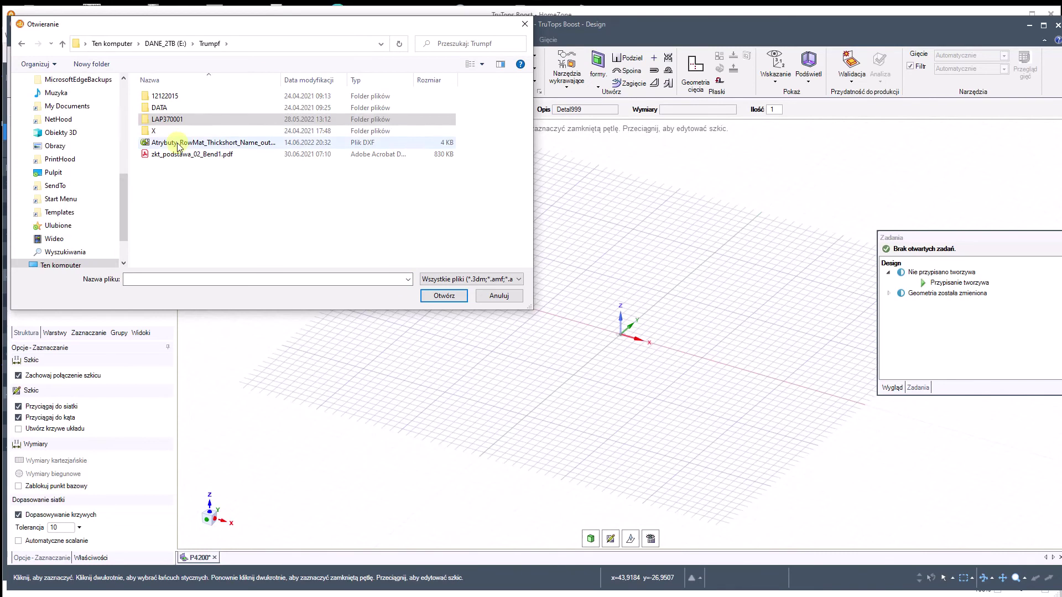
{"action": "left_click", "coordinate": [178, 144]}
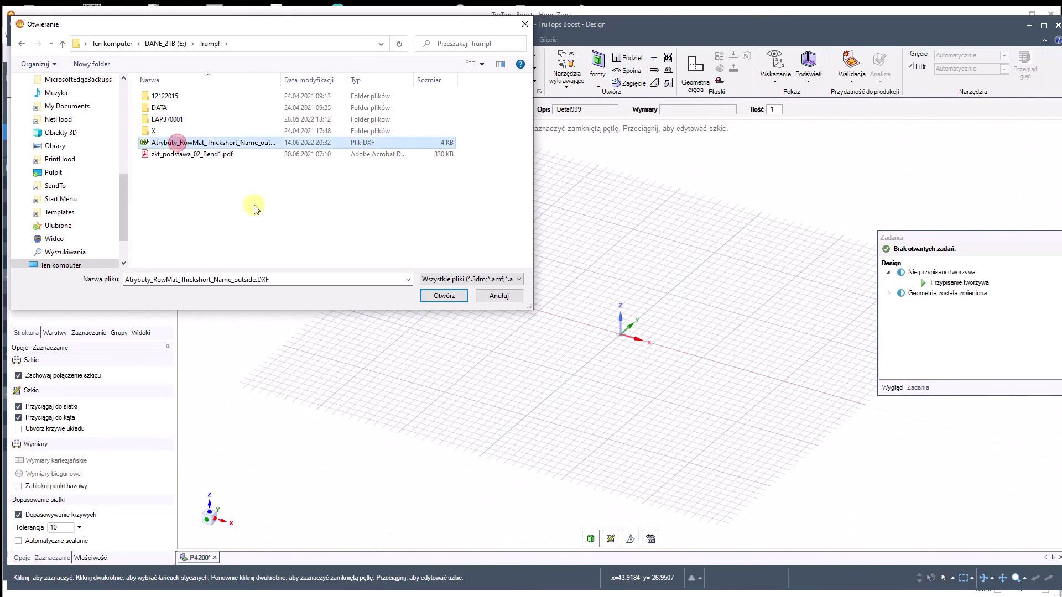
{"action": "left_click", "coordinate": [439, 297]}
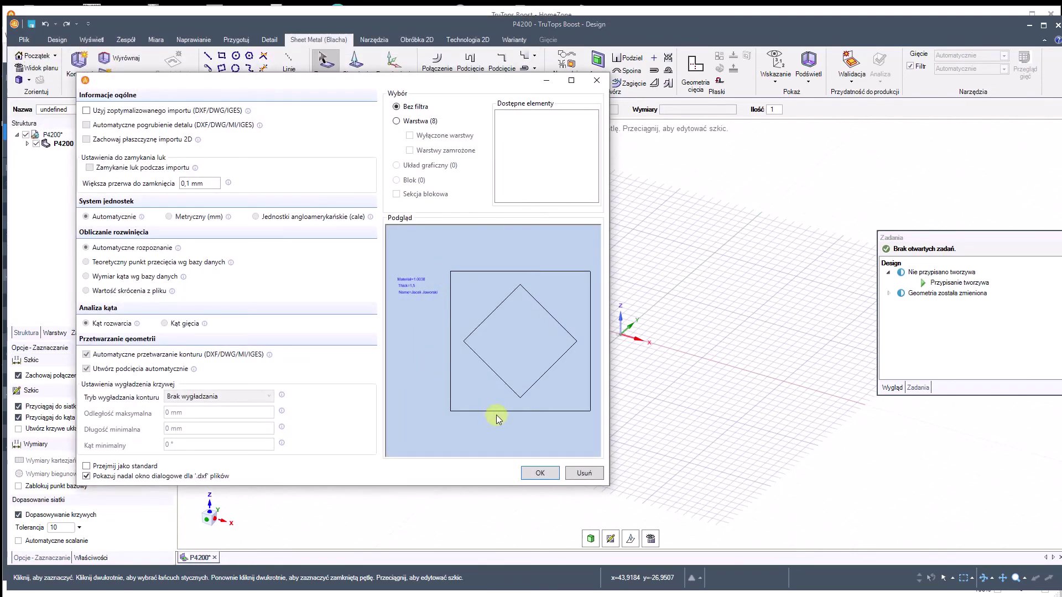
{"action": "left_click", "coordinate": [540, 473]}
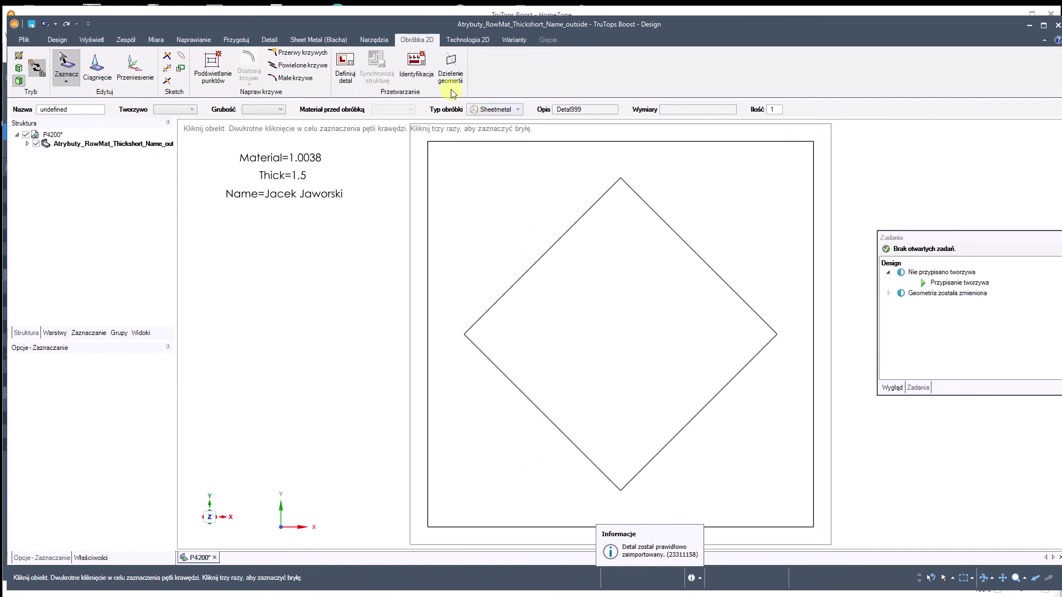
Automatically identify the parts in the imported drawing with additional data taken into account, and finish the identification
{"action": "left_click", "coordinate": [415, 60]}
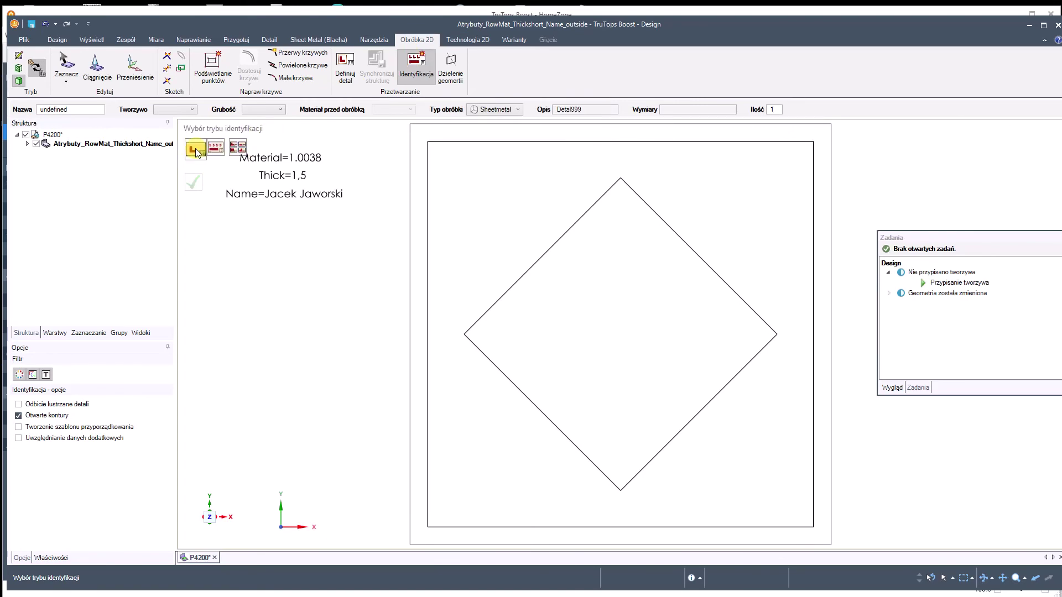
{"action": "left_click", "coordinate": [19, 439]}
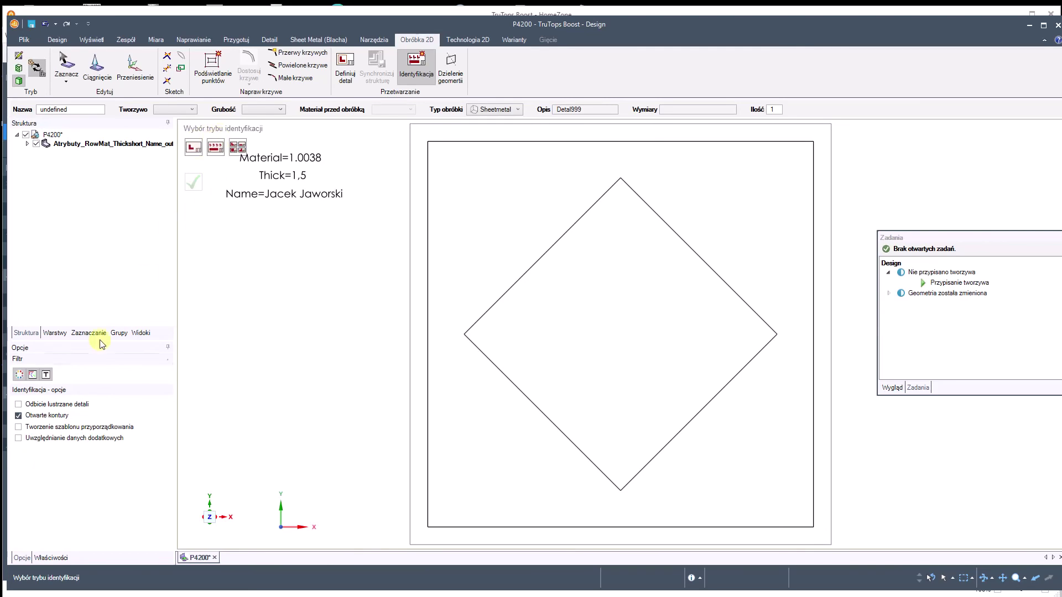
{"action": "left_click", "coordinate": [37, 441]}
{"action": "left_click", "coordinate": [217, 150]}
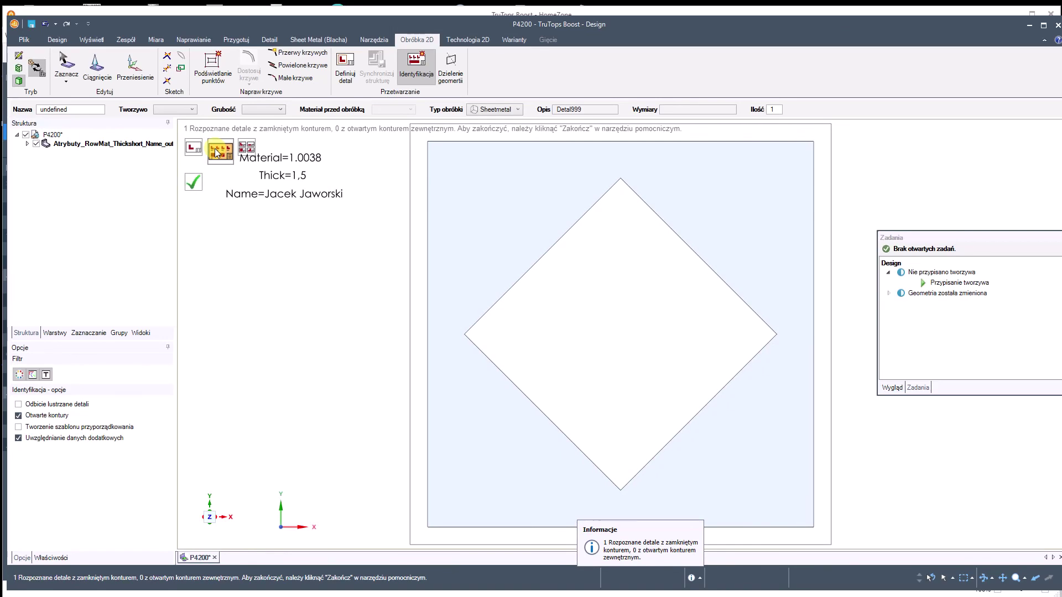
{"action": "left_click", "coordinate": [192, 184]}
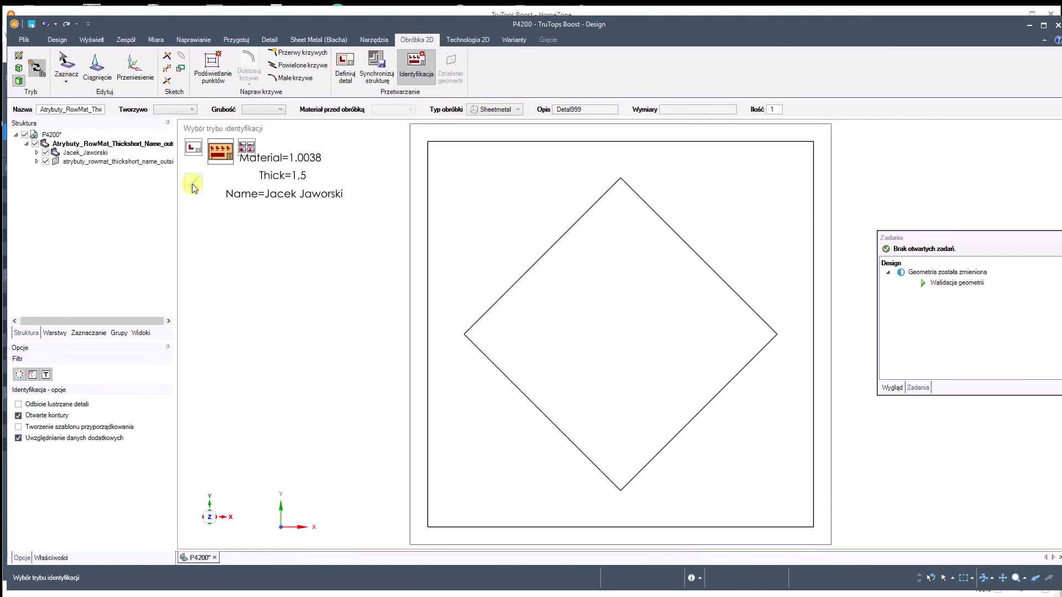
Check the identified part's designation, material and raw material in its HomeZone record behind the Design window
{"action": "left_click_drag", "start_coordinate": [605, 30], "coordinate": [606, 358]}
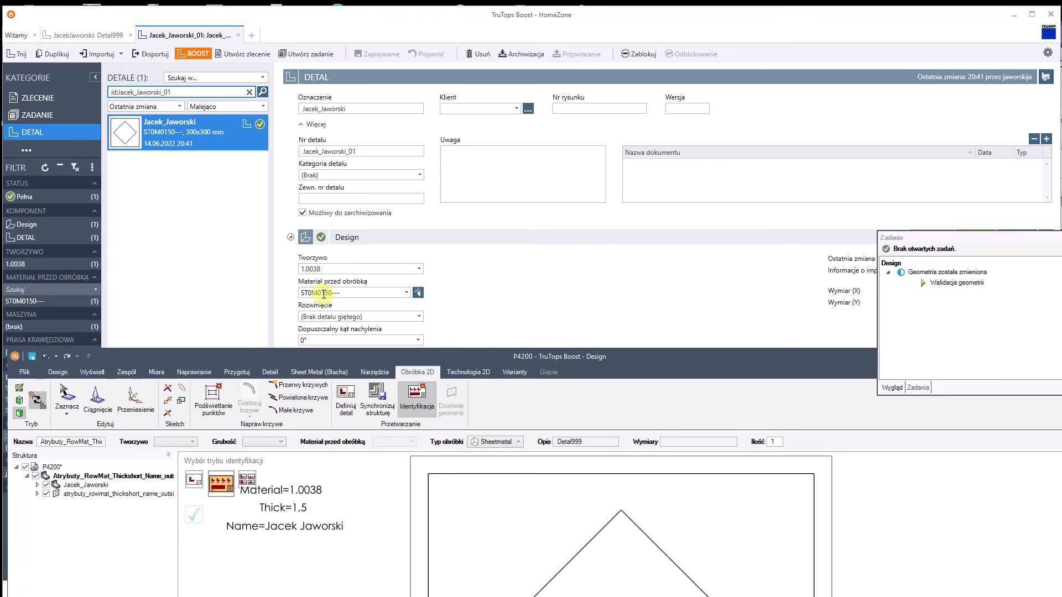
{"action": "left_click_drag", "start_coordinate": [340, 354], "coordinate": [366, 42]}
{"action": "double_click", "coordinate": [367, 41]}
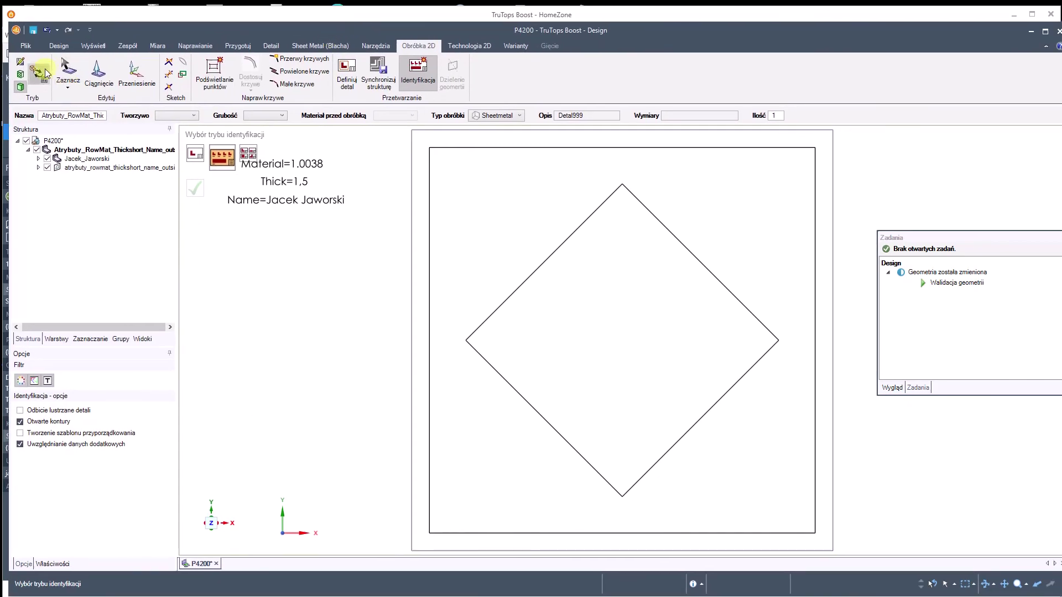
Exit the Design module and answer the closing prompt
{"action": "left_click", "coordinate": [25, 47]}
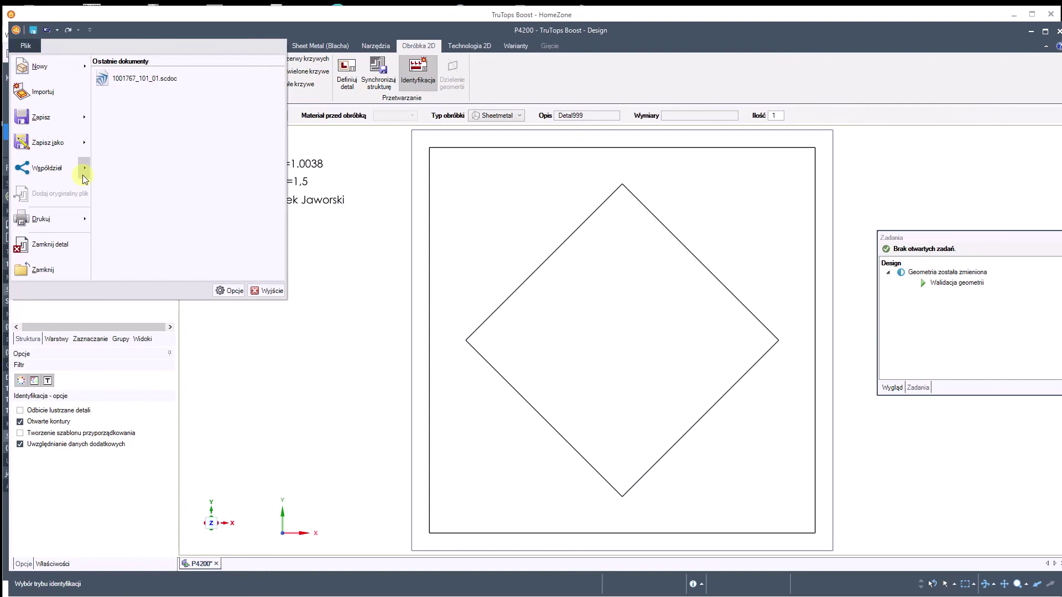
{"action": "left_click", "coordinate": [266, 291]}
{"action": "left_click", "coordinate": [661, 431]}
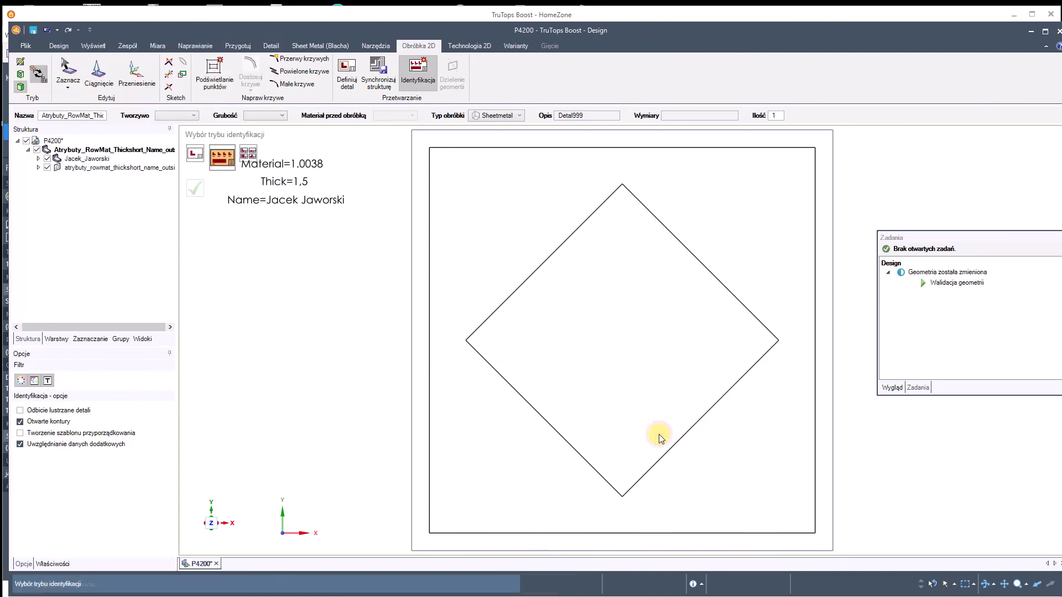